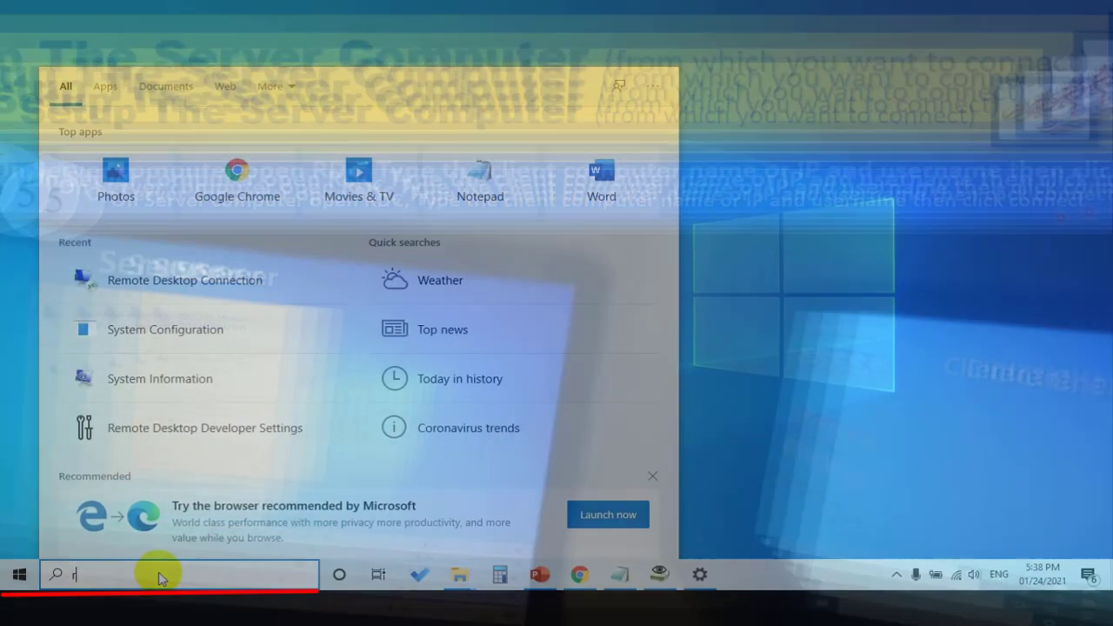
# Open Remote Desktop Connection and replace the user name in the logon settings with the remote account's user name
pyautogui.write('rem')
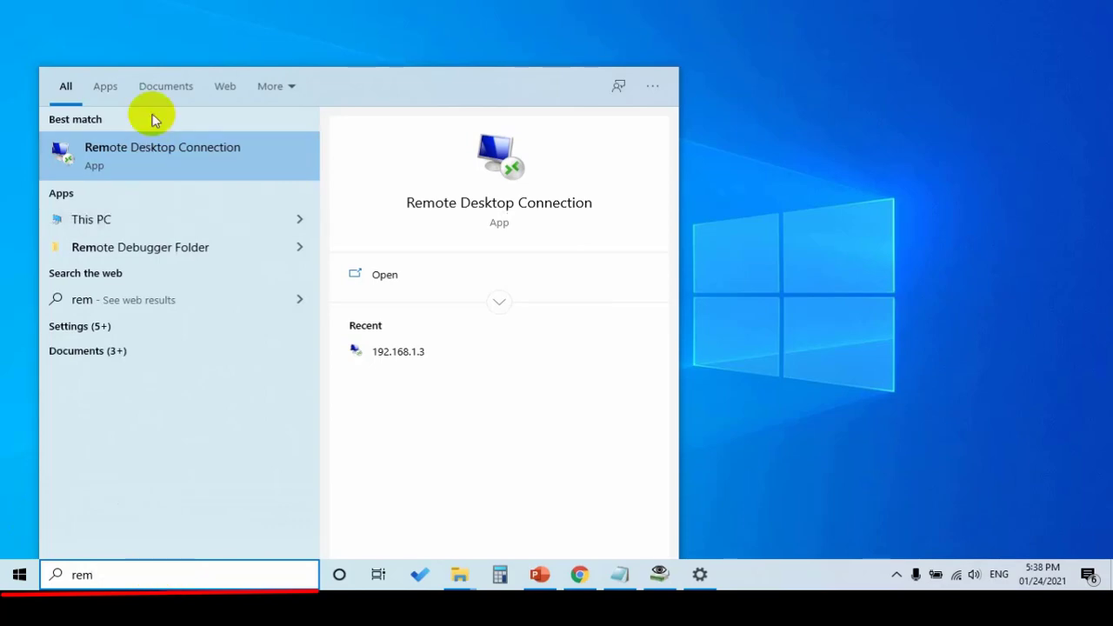
pyautogui.click(154, 144)
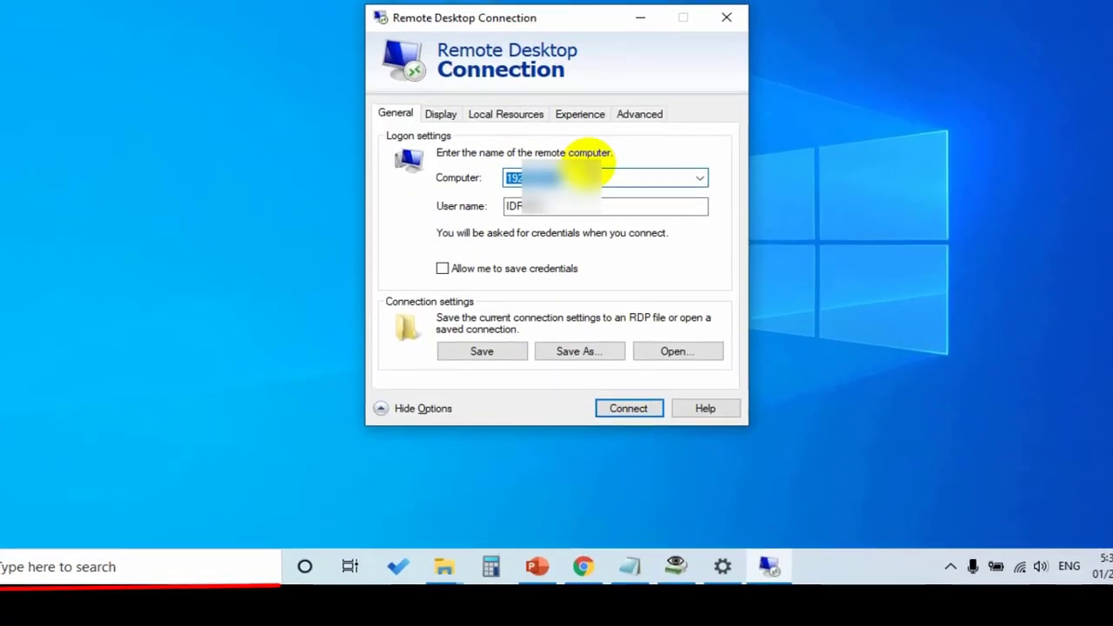
pyautogui.click(576, 180)
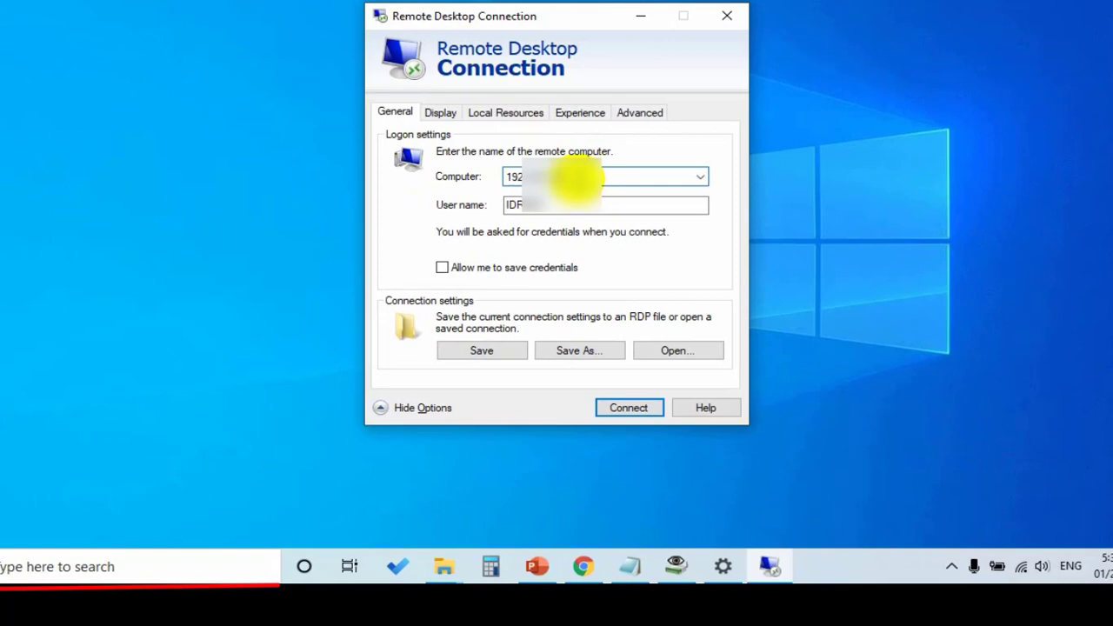
pyautogui.press('BackSpace')
pyautogui.click(641, 192)
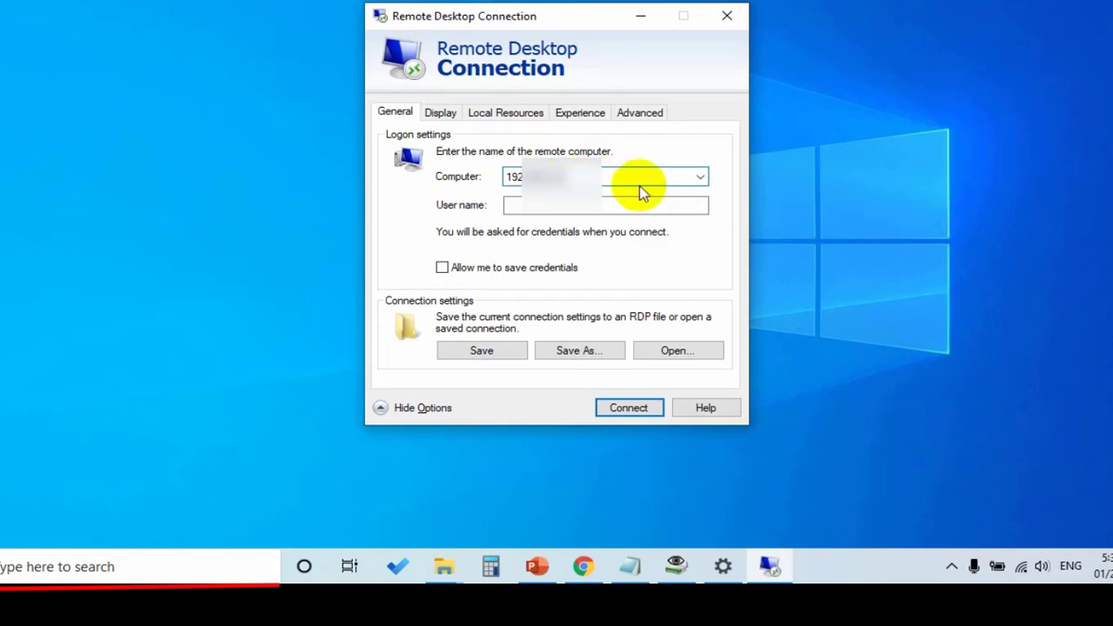
pyautogui.click(515, 204)
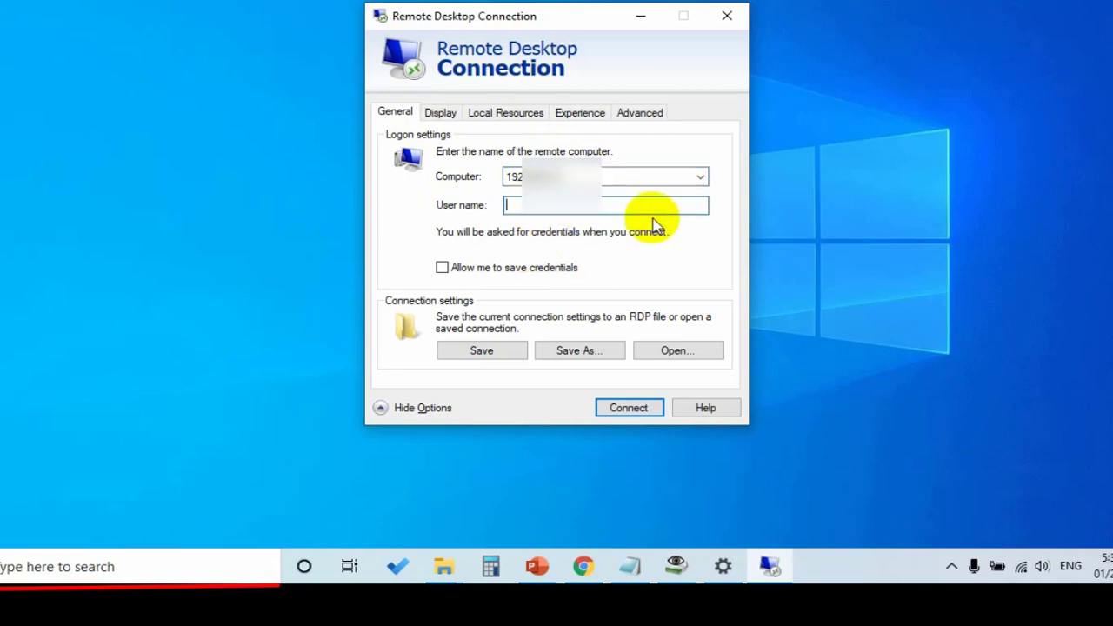
pyautogui.write('Hafz')
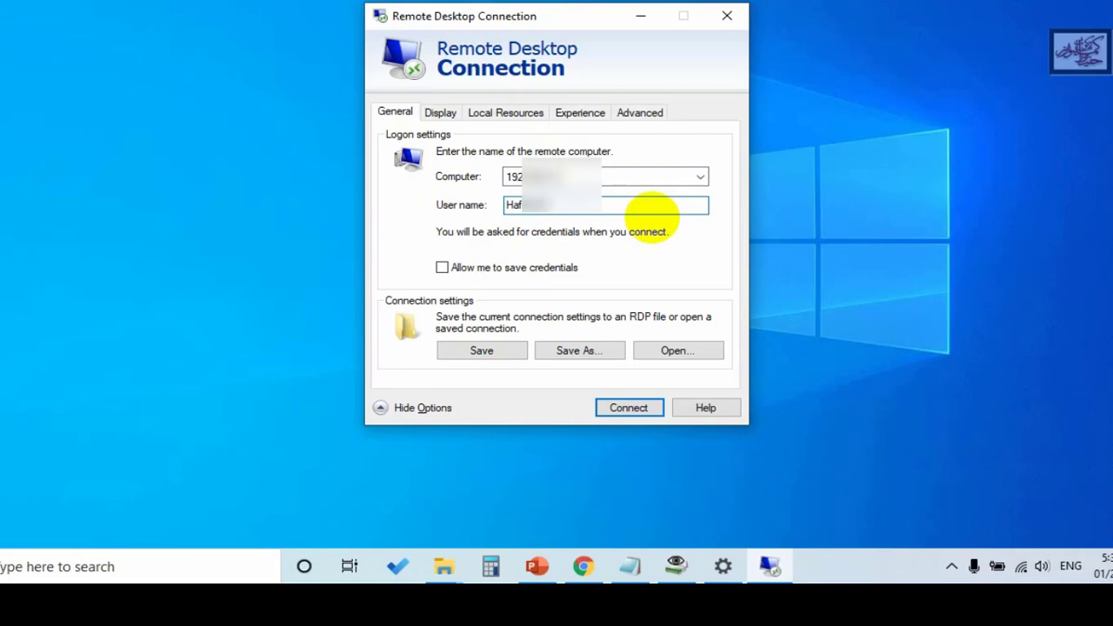
pyautogui.write('sh')
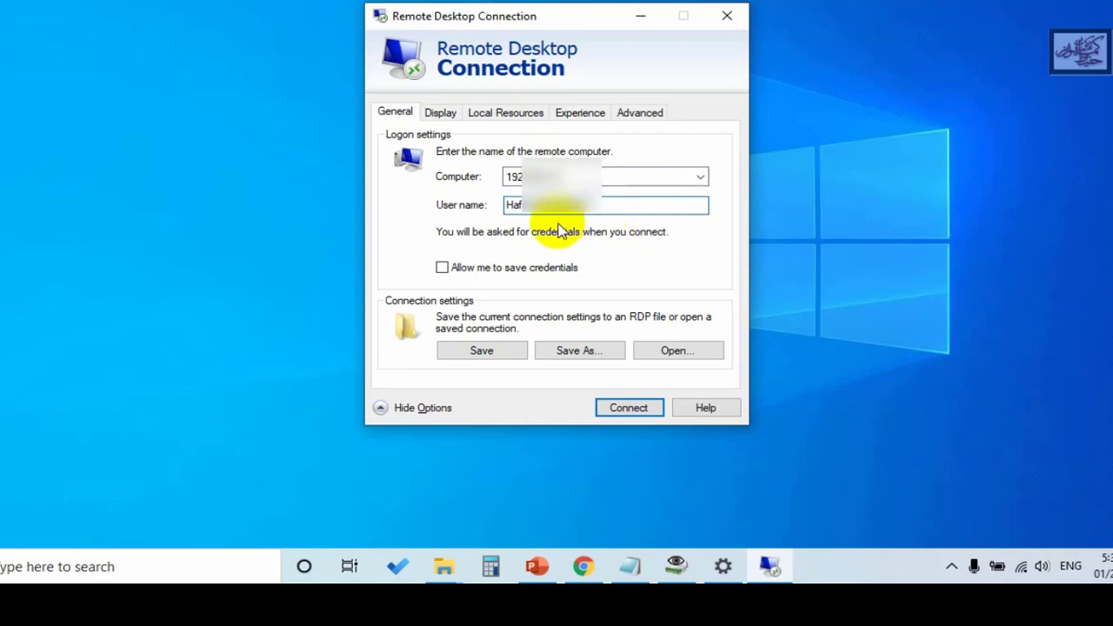
# Connect to the remote computer, signing in with the account password and accepting the trust and certificate warnings
pyautogui.click(623, 409)
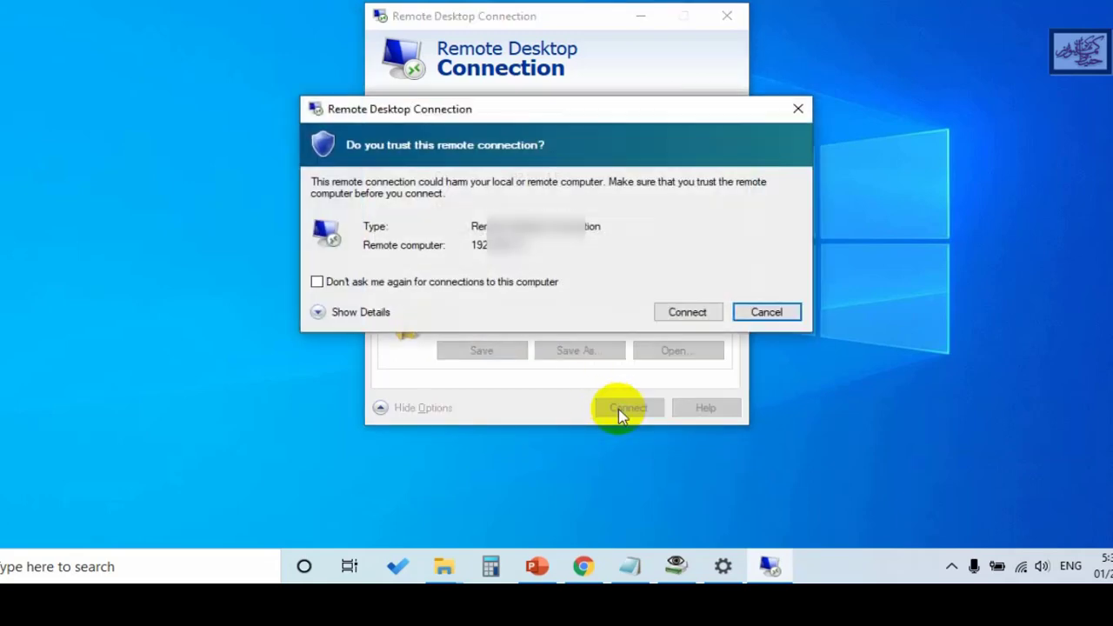
pyautogui.click(684, 315)
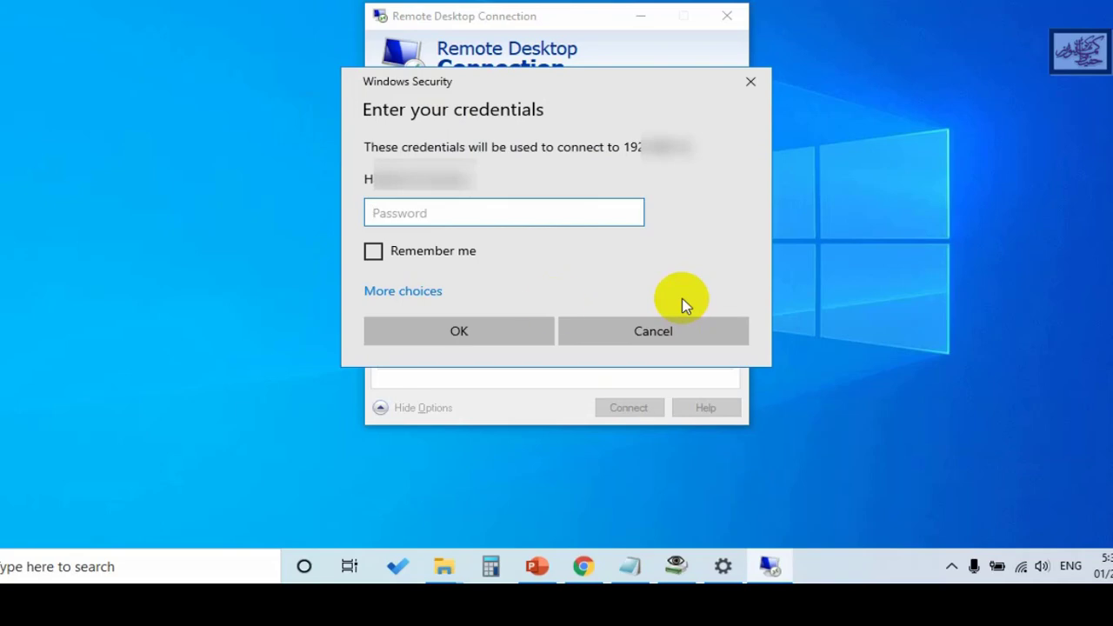
pyautogui.click(480, 209)
pyautogui.write('•••')
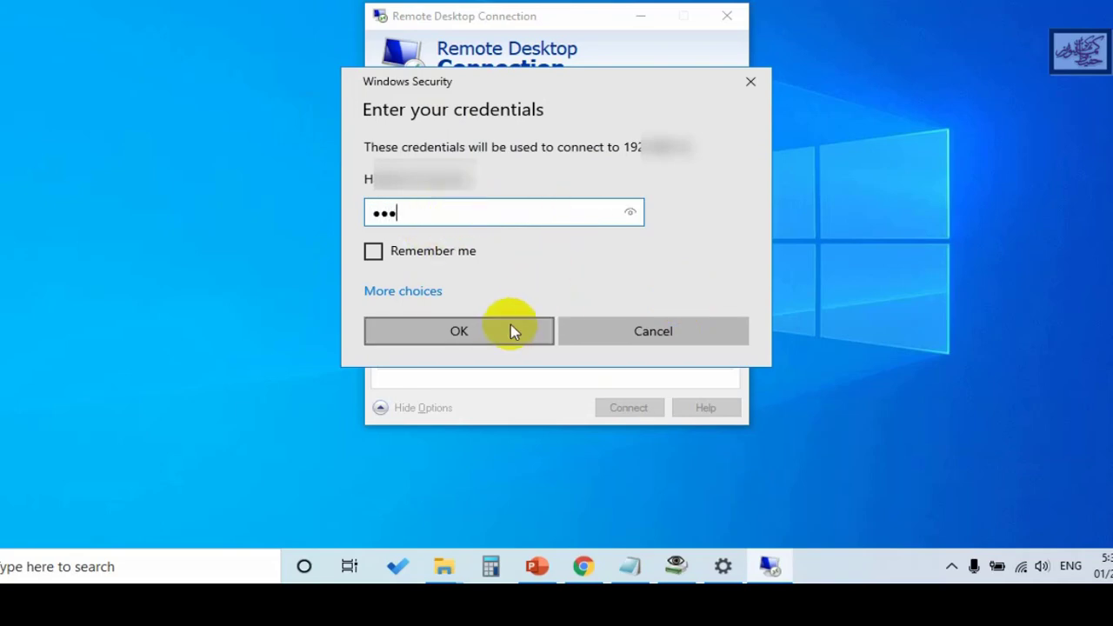
pyautogui.click(487, 339)
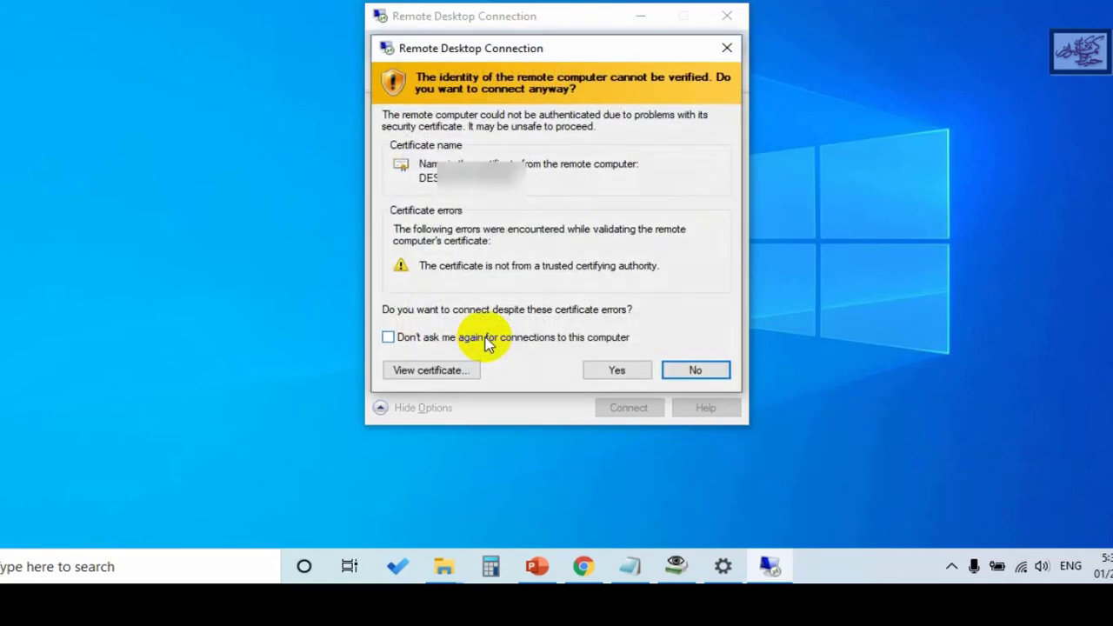
pyautogui.click(614, 371)
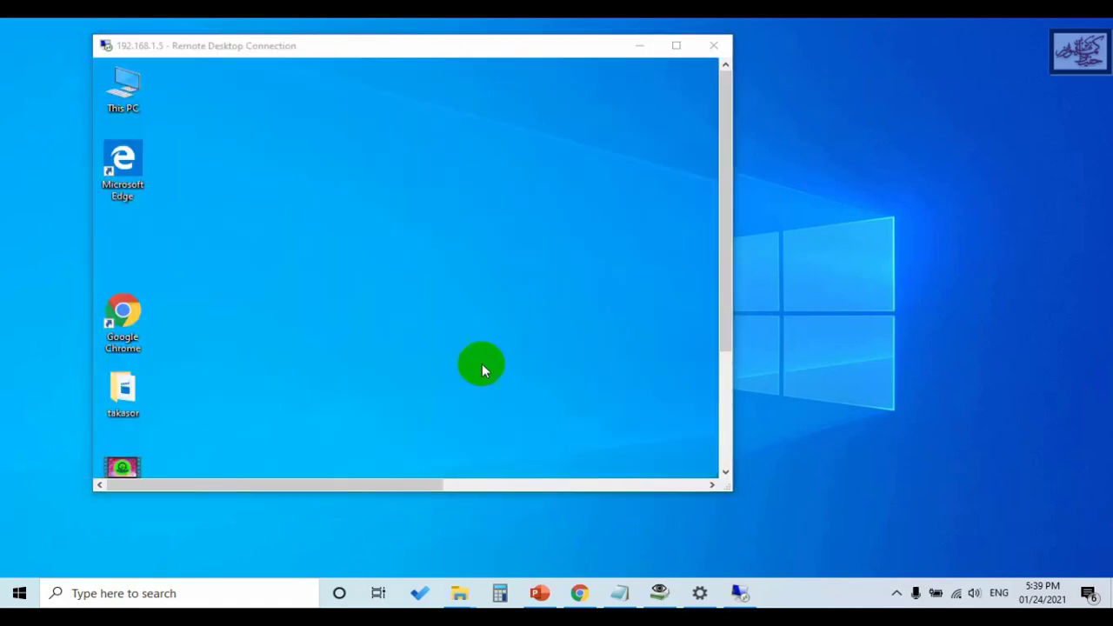
# Enlarge the remote session window and reposition it on the local desktop
pyautogui.moveTo(729, 492); pyautogui.dragTo(743, 543)
pyautogui.moveTo(552, 56); pyautogui.dragTo(499, 54)
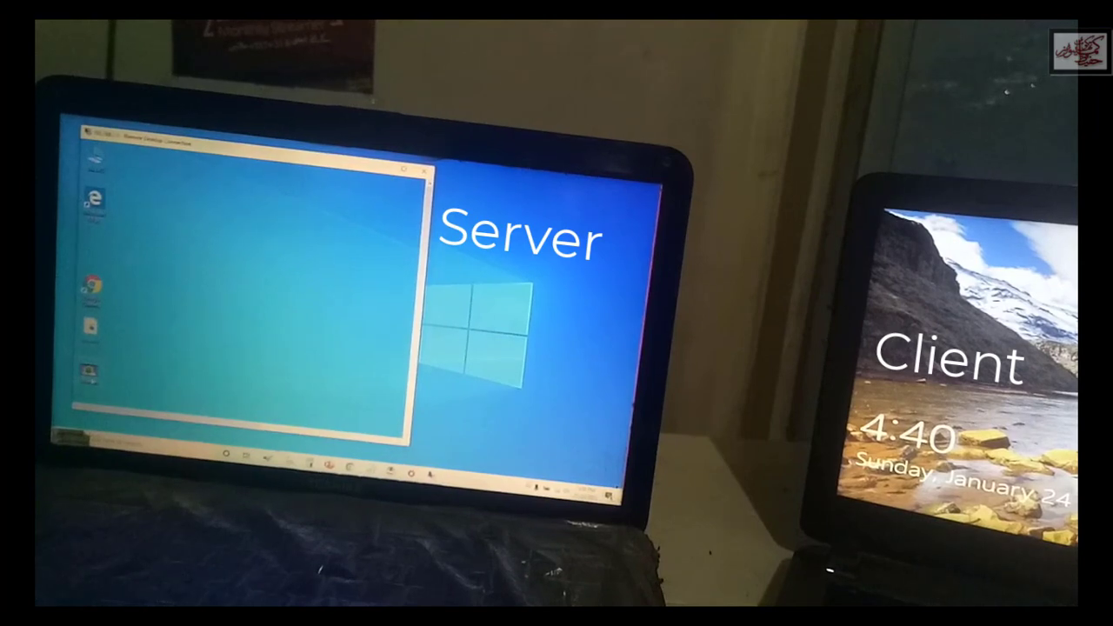
pyautogui.rightClick(91, 376)
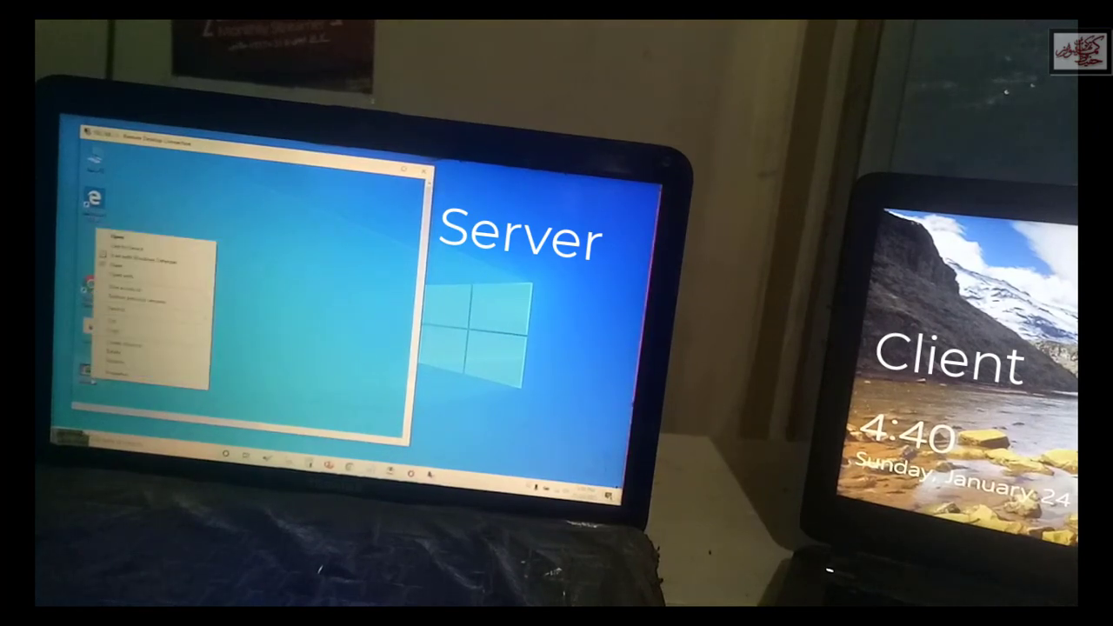
pyautogui.click(118, 333)
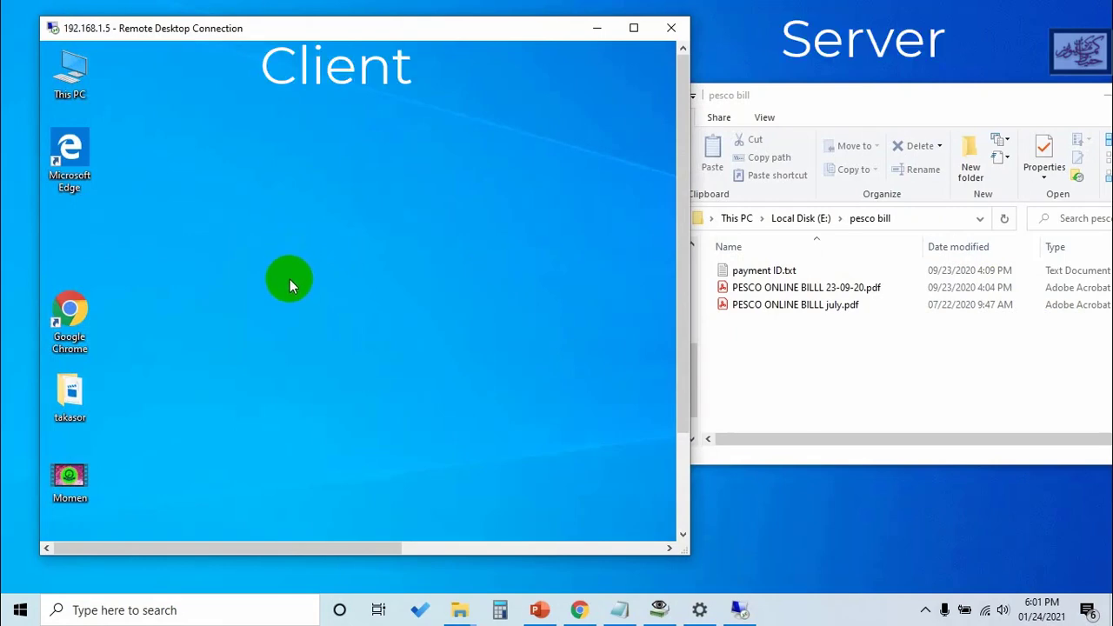
pyautogui.rightClick(293, 250)
pyautogui.click(331, 295)
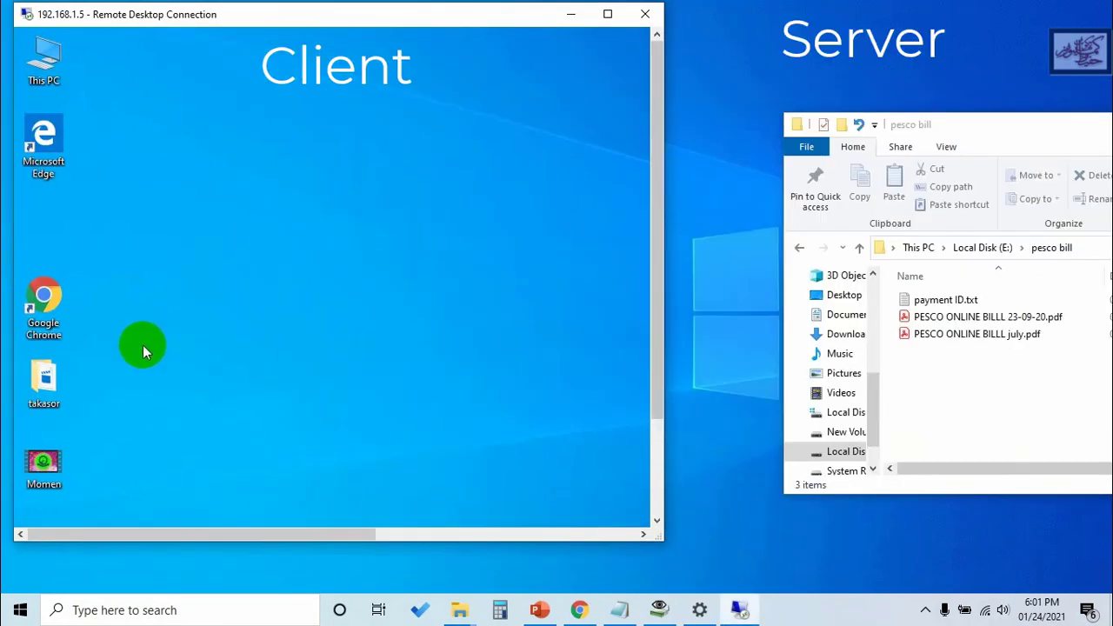
# Copy the takasor folder from the remote computer's desktop into the local pesco bill folder
pyautogui.rightClick(38, 378)
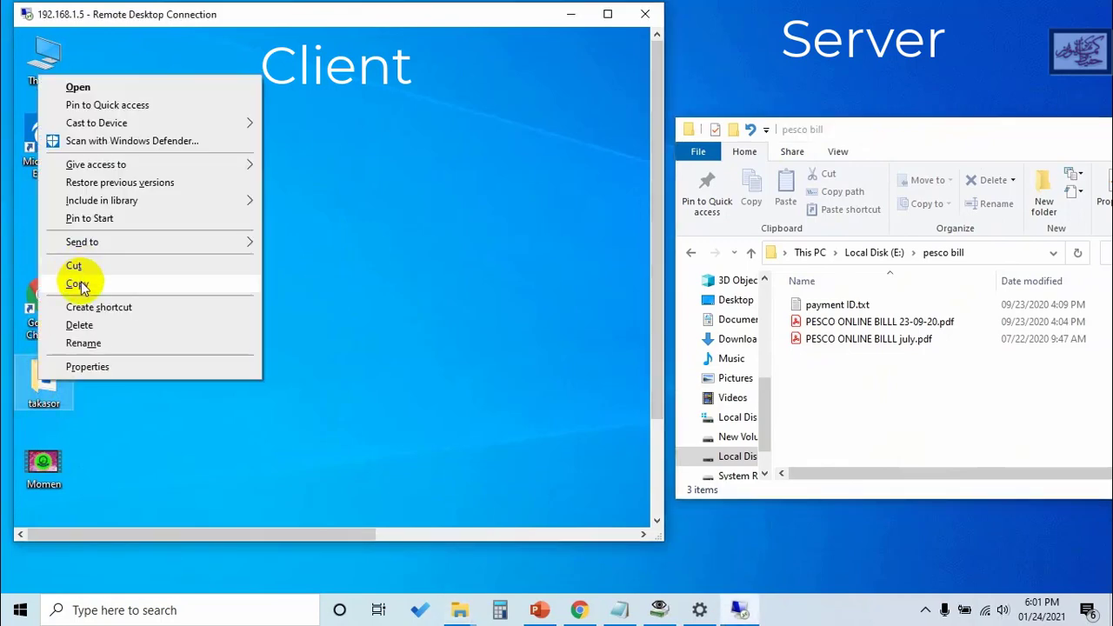
pyautogui.click(78, 284)
pyautogui.rightClick(833, 404)
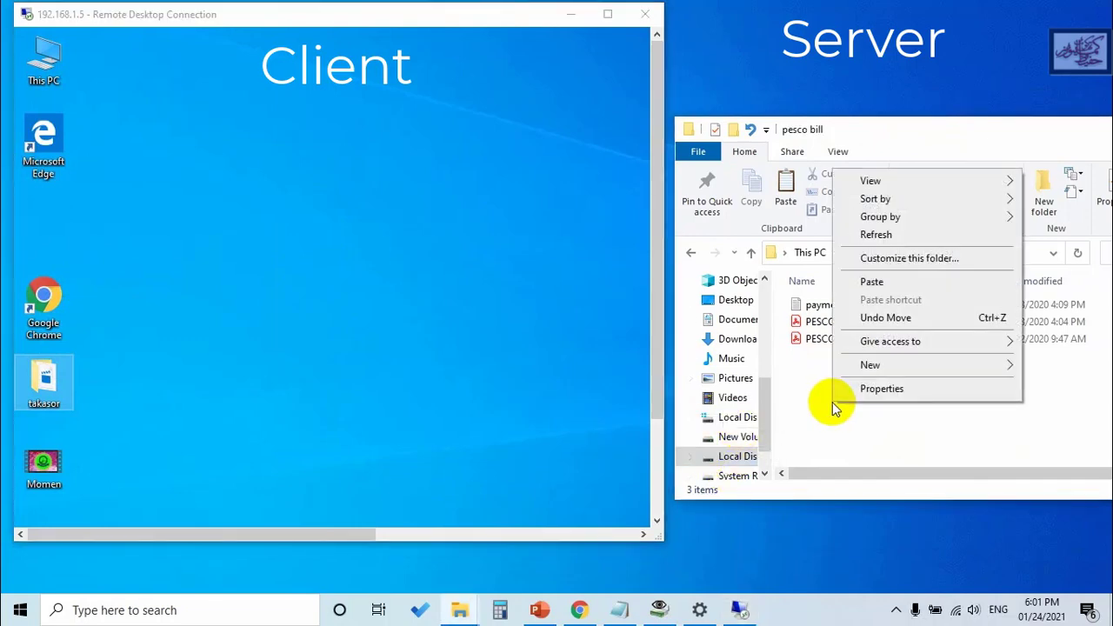
pyautogui.click(872, 282)
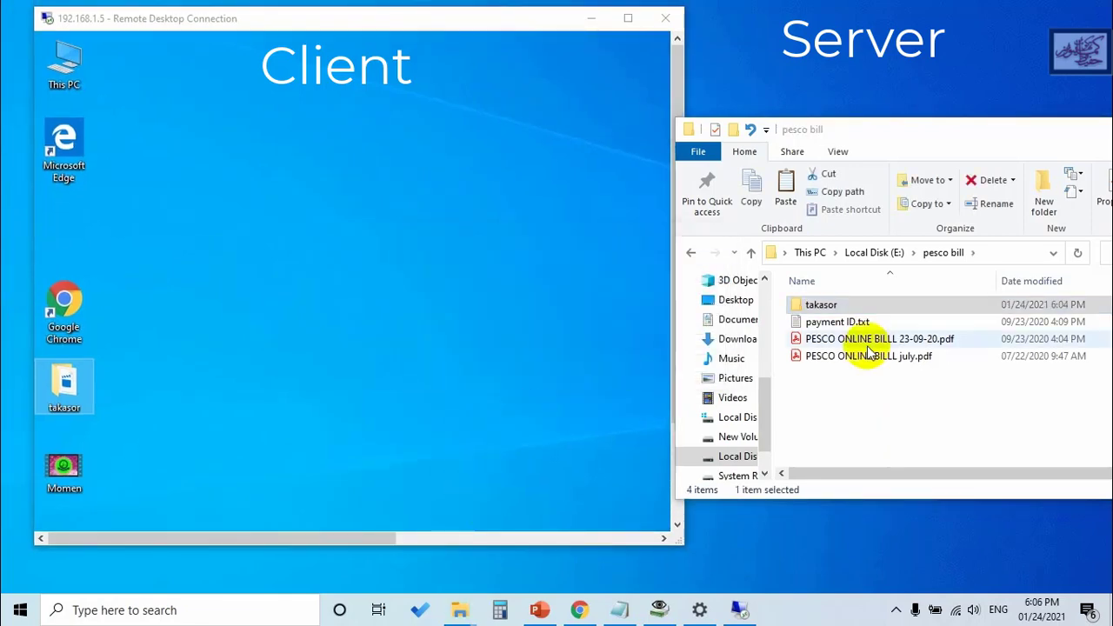
# Copy payment ID.txt from the local pesco bill folder and paste it onto the remote computer's desktop
pyautogui.click(832, 307)
pyautogui.click(842, 338)
pyautogui.click(838, 324)
pyautogui.rightClick(837, 325)
pyautogui.click(883, 494)
pyautogui.rightClick(425, 301)
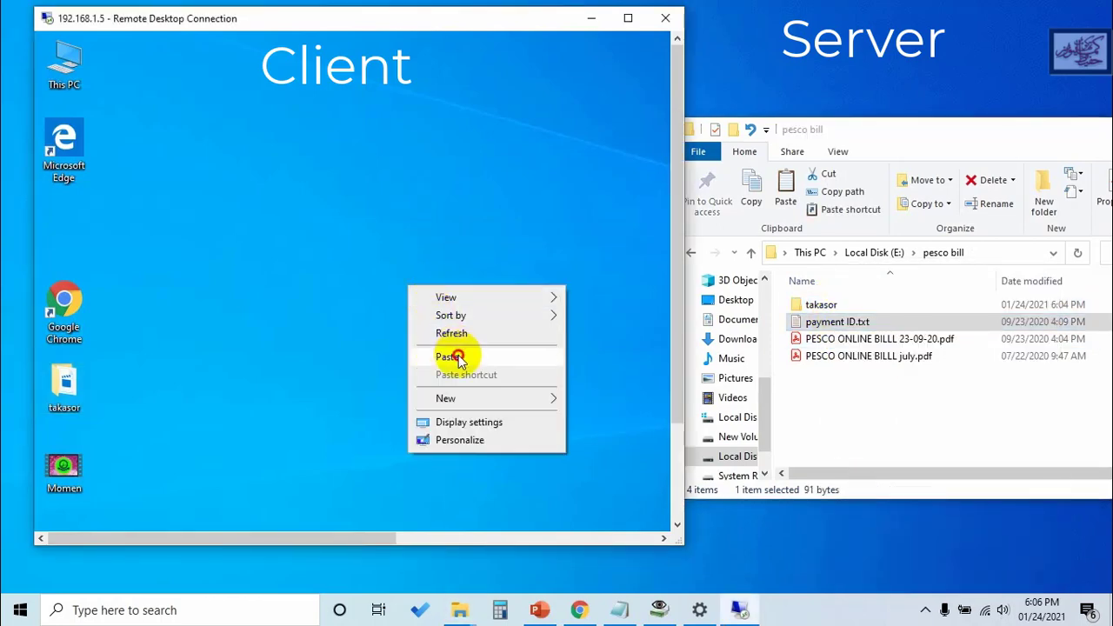
pyautogui.click(449, 356)
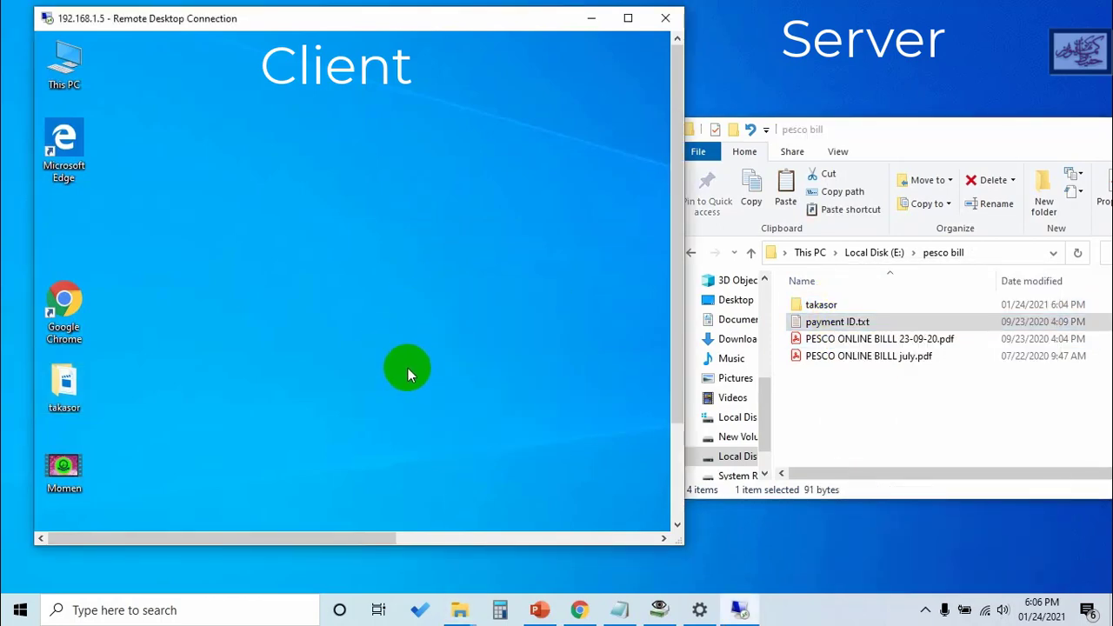